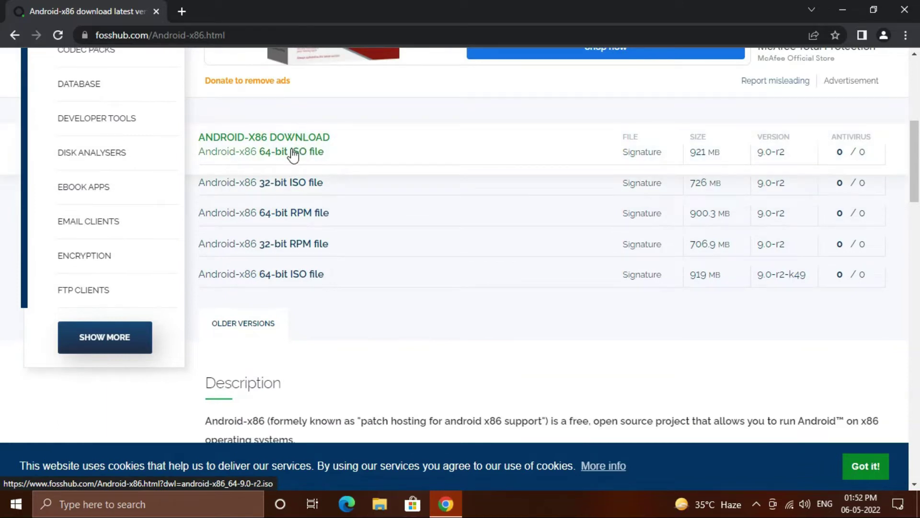
- Start downloading the Android-x86 64-bit ISO file, version 9.0-r2, and open the browser's downloads list
{"action": "left_click", "coordinate": [291, 154]}
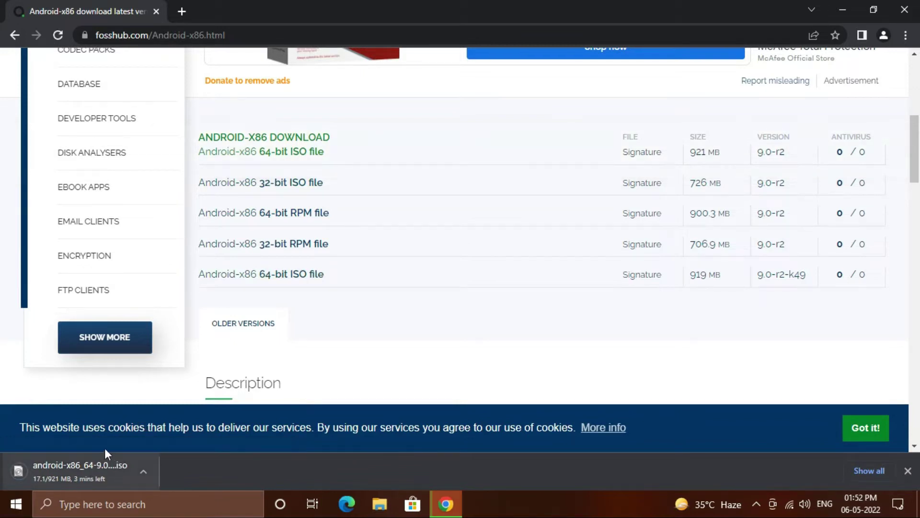
{"action": "left_click", "coordinate": [906, 37]}
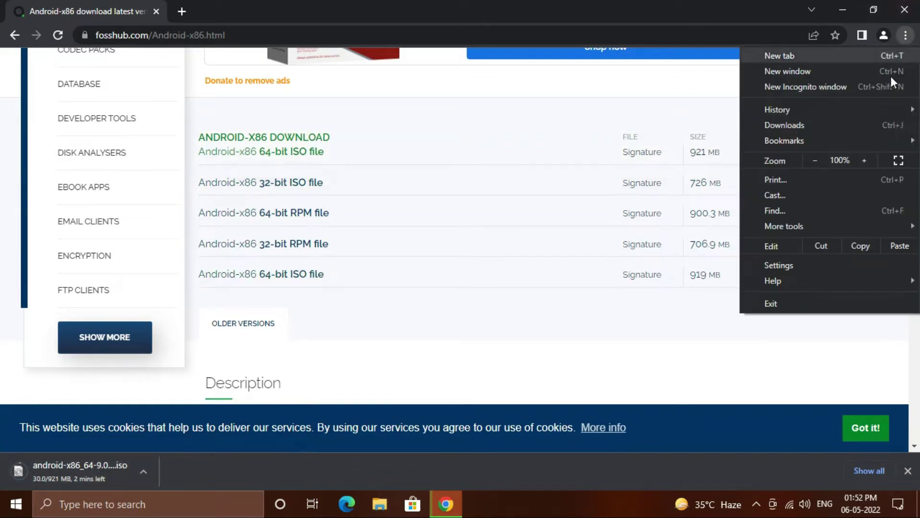
{"action": "left_click", "coordinate": [855, 122]}
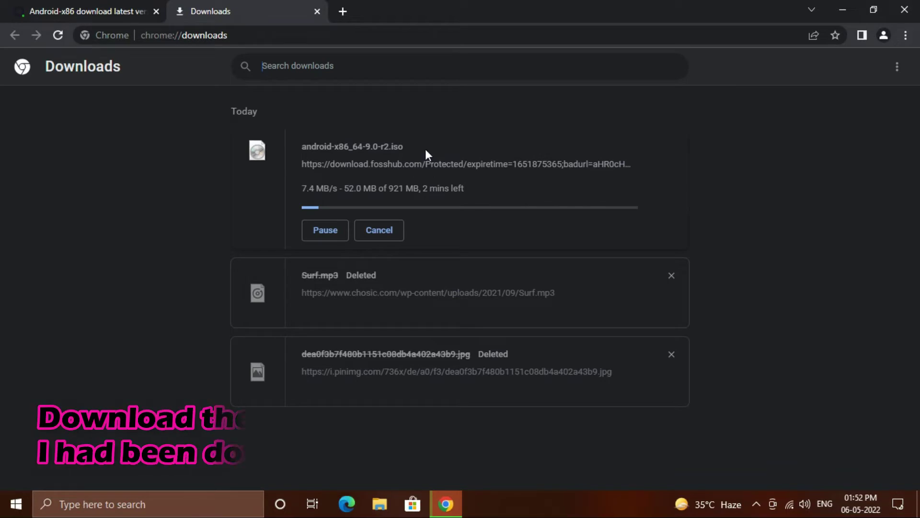
- Cancel the Android-x86 ISO download, remove all entries from the downloads list and close the browser
{"action": "left_click", "coordinate": [375, 231]}
{"action": "left_click", "coordinate": [672, 148]}
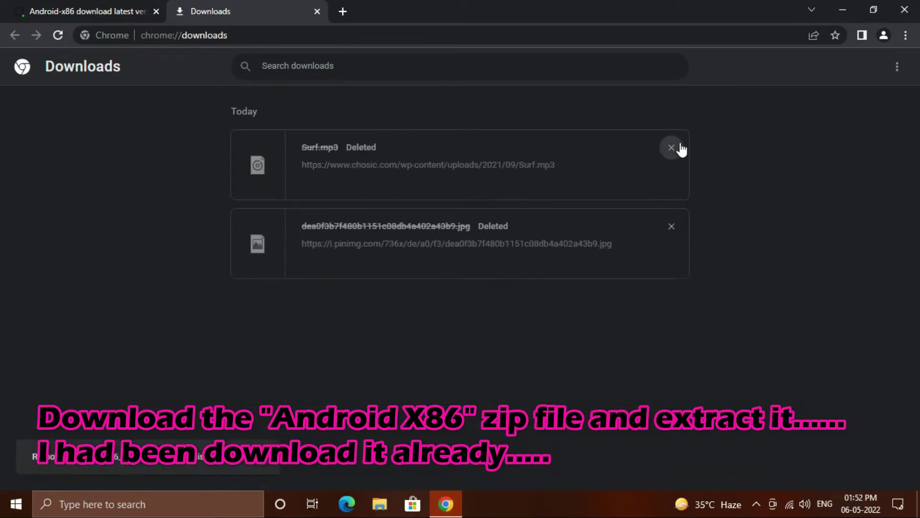
{"action": "left_click", "coordinate": [673, 147]}
{"action": "left_click", "coordinate": [672, 147]}
{"action": "left_click", "coordinate": [916, 9]}
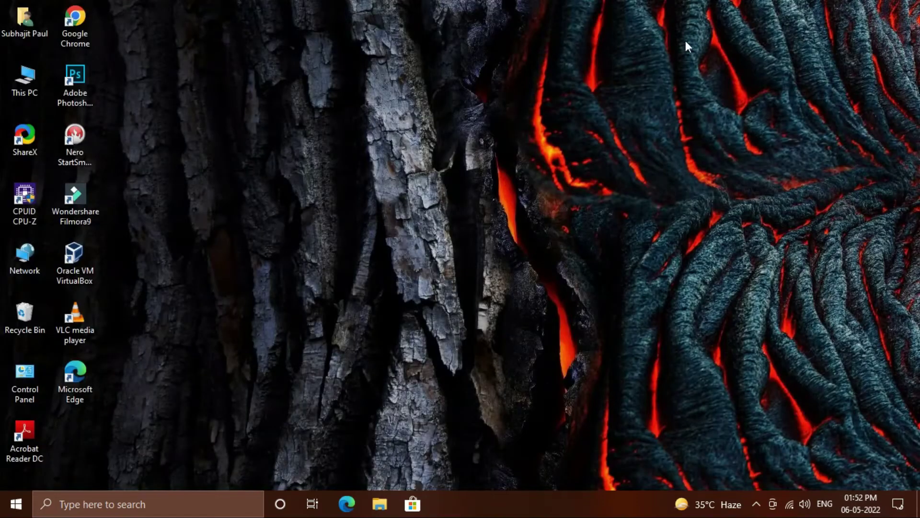
- Check New Volume (E:) in File Explorer for the Android-x86 ISO file and close the window
{"action": "double_click", "coordinate": [25, 77]}
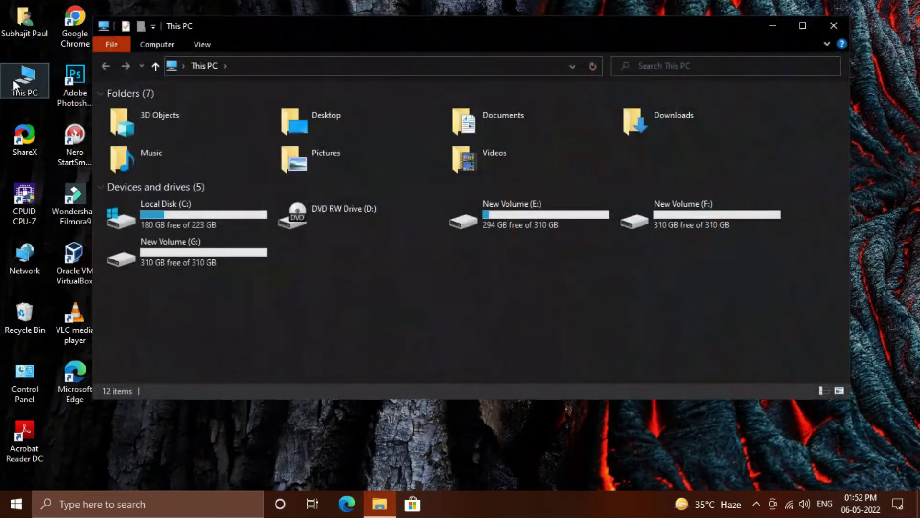
{"action": "double_click", "coordinate": [489, 211]}
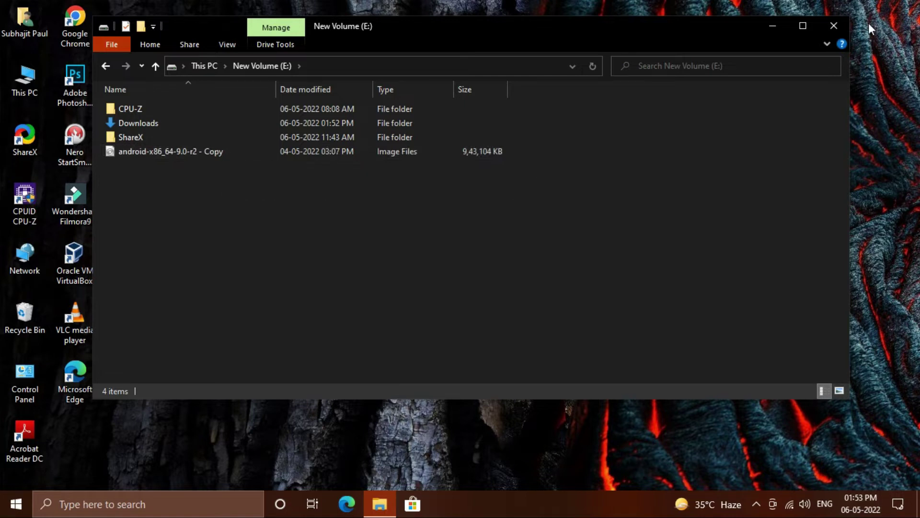
{"action": "left_click", "coordinate": [824, 30]}
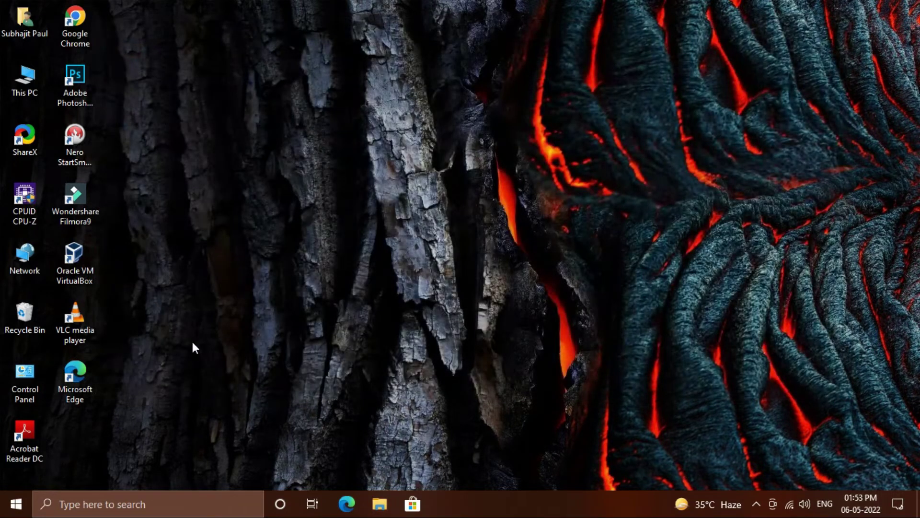
- Open Google Chrome, search for virtualbox and go to the download page on virtualbox.org
{"action": "double_click", "coordinate": [73, 23]}
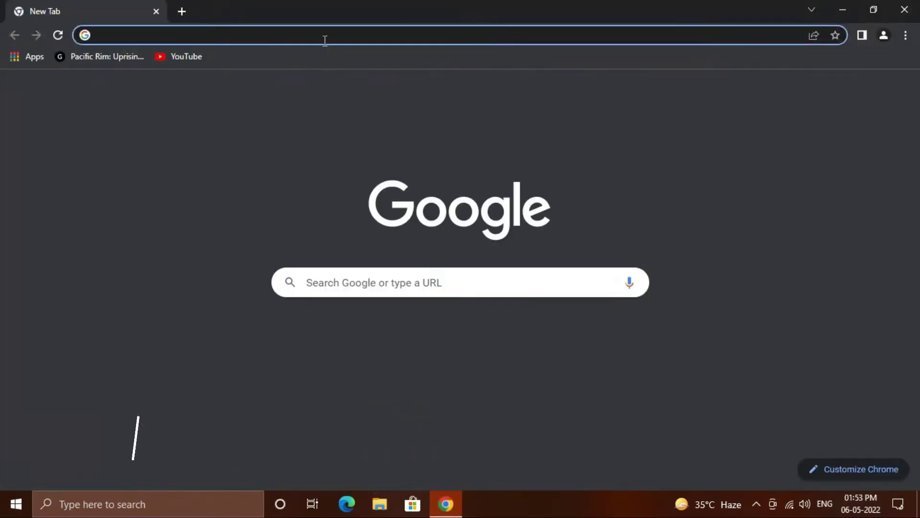
{"action": "left_click", "coordinate": [423, 292]}
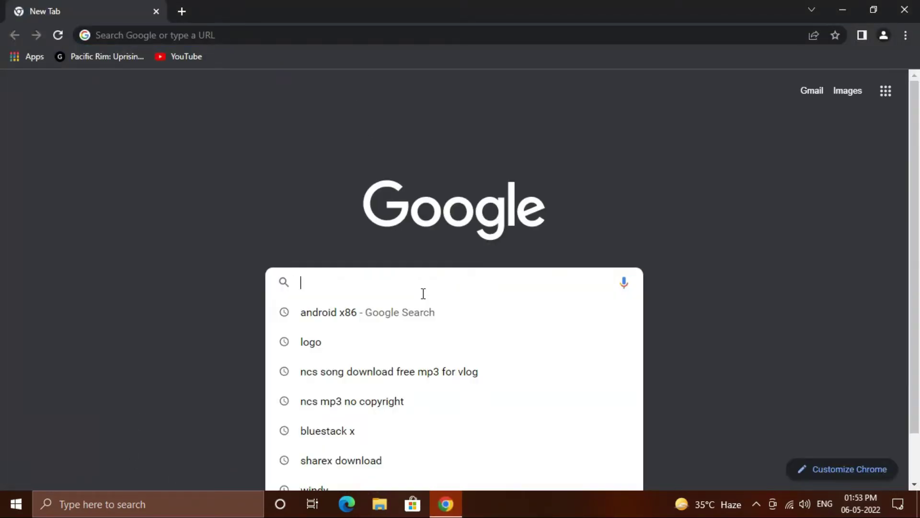
{"action": "type", "text": "virtualbox"}
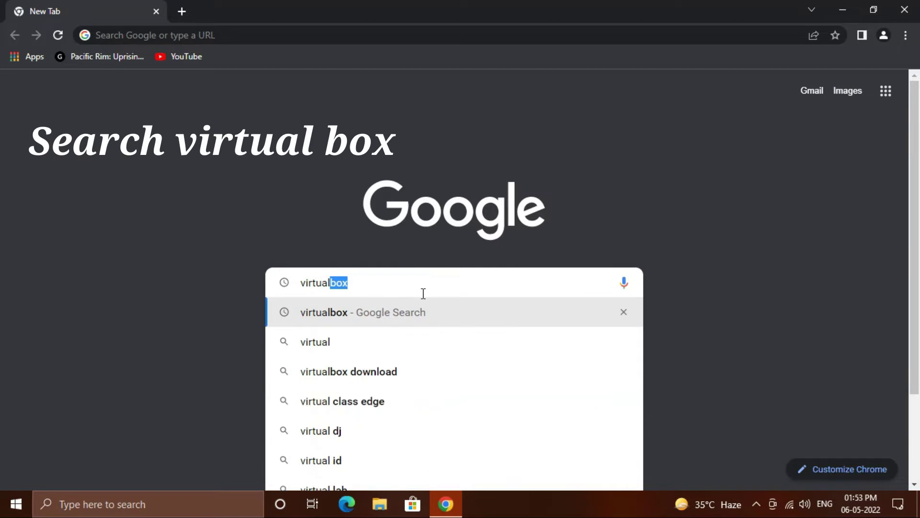
{"action": "left_click", "coordinate": [381, 316]}
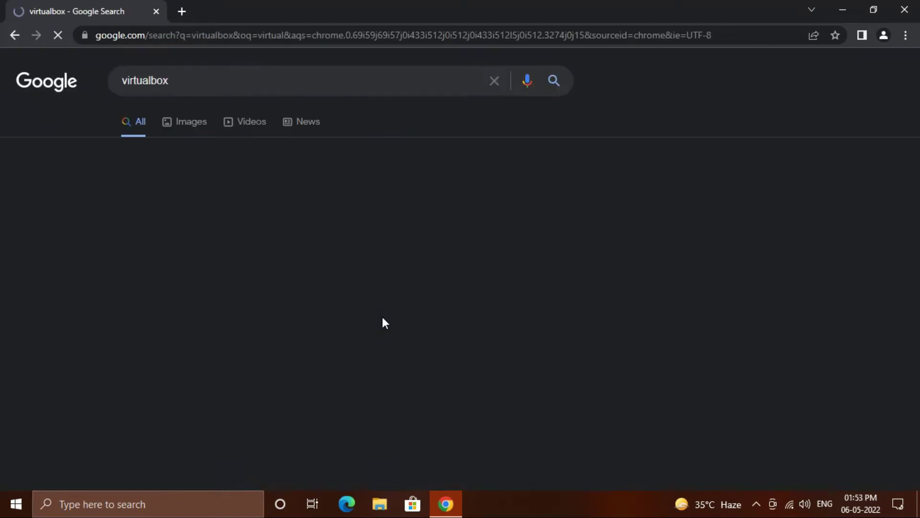
{"action": "left_click", "coordinate": [138, 245]}
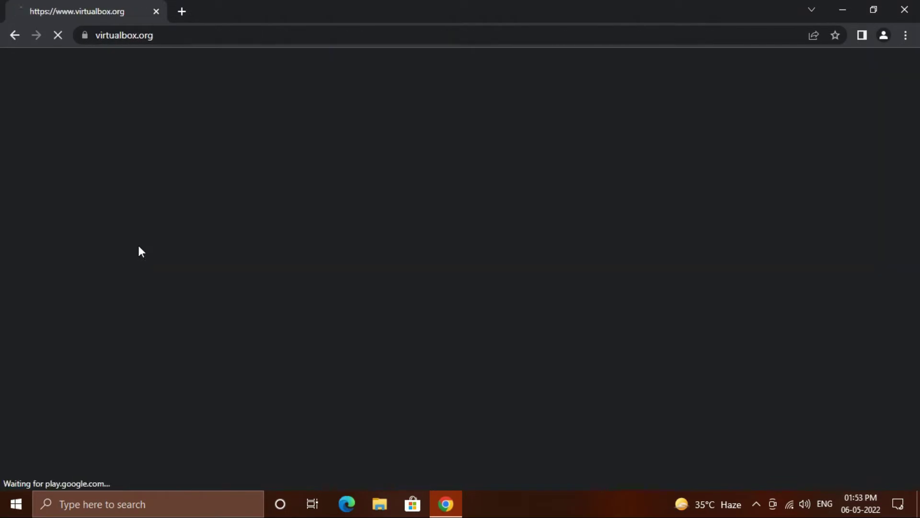
{"action": "left_click", "coordinate": [427, 345]}
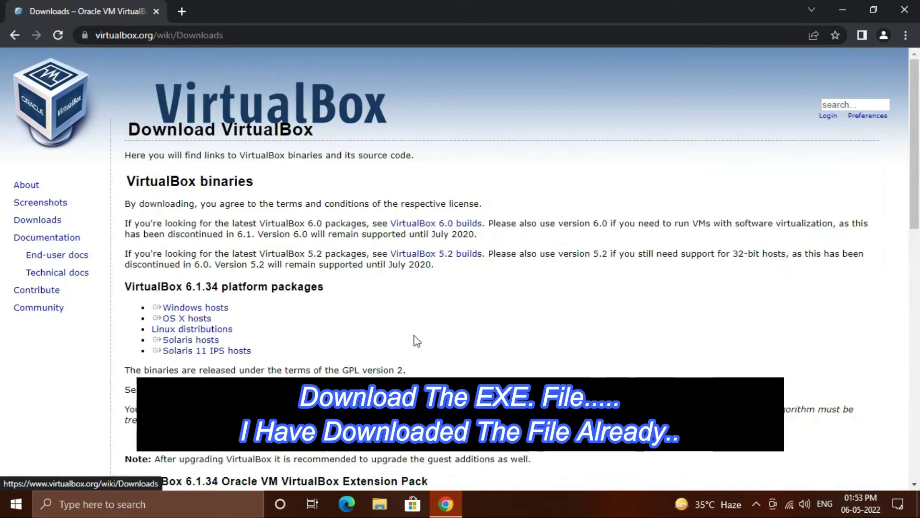
- Start the VirtualBox 6.1.34 Windows hosts download, cancel it, remove its entry and close the browser
{"action": "left_click", "coordinate": [224, 309]}
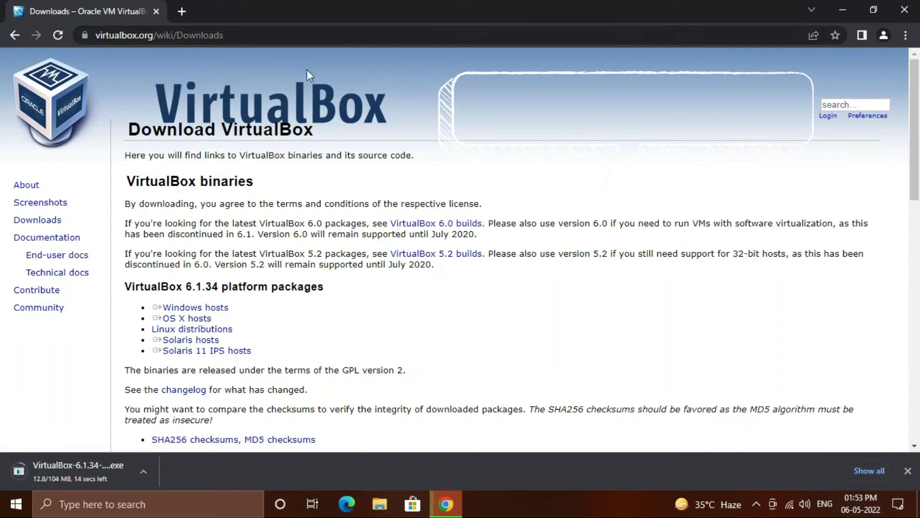
{"action": "left_click", "coordinate": [906, 35]}
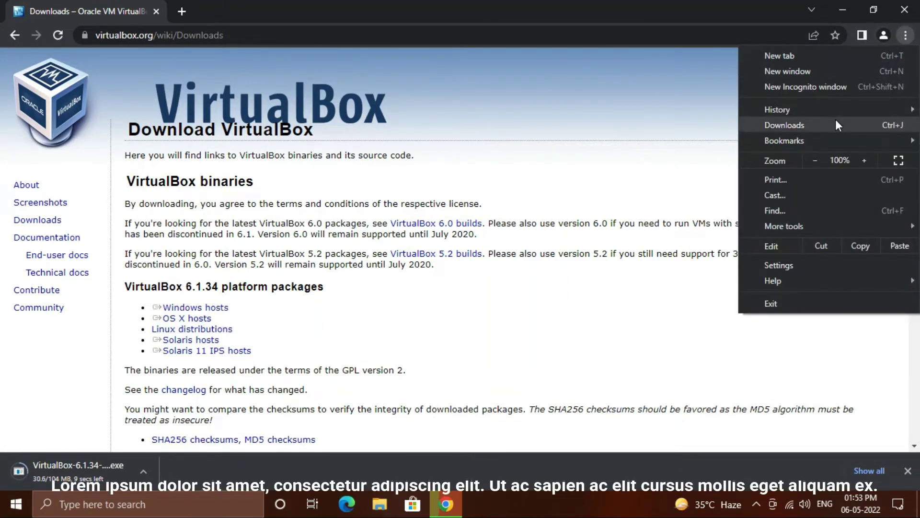
{"action": "left_click", "coordinate": [835, 119]}
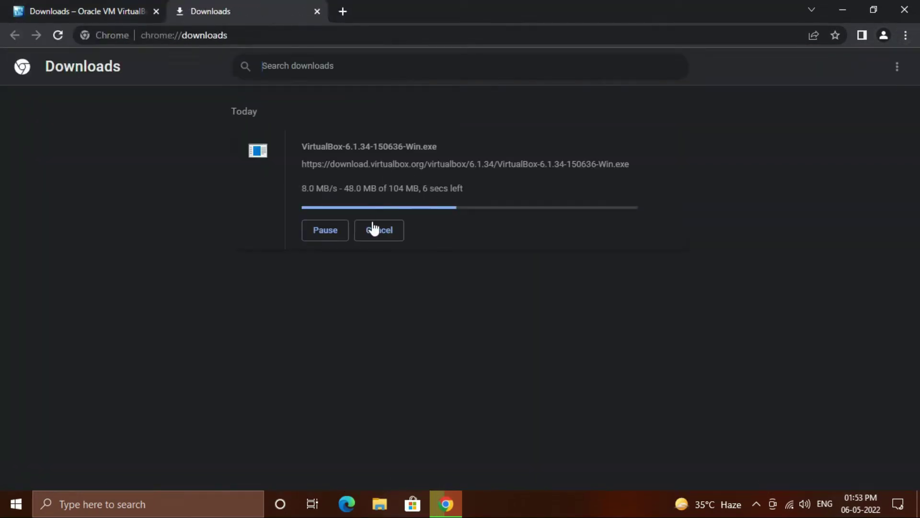
{"action": "left_click", "coordinate": [375, 224]}
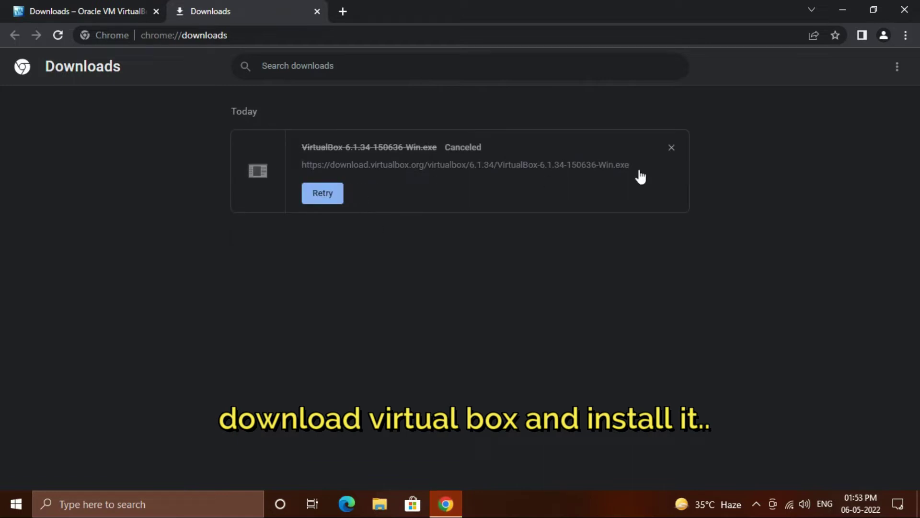
{"action": "left_click", "coordinate": [671, 148]}
{"action": "left_click", "coordinate": [905, 10]}
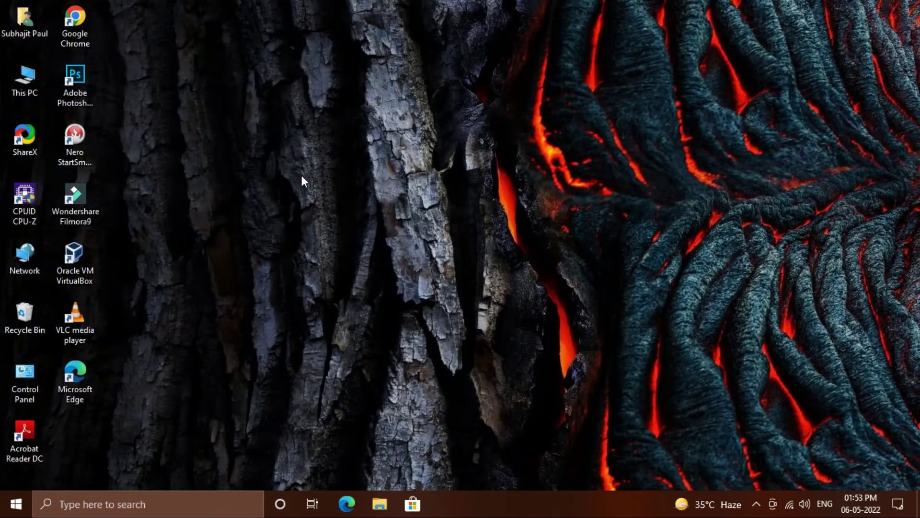
- Launch Oracle VM VirtualBox and start creating a new virtual machine named Android
{"action": "left_click", "coordinate": [81, 254]}
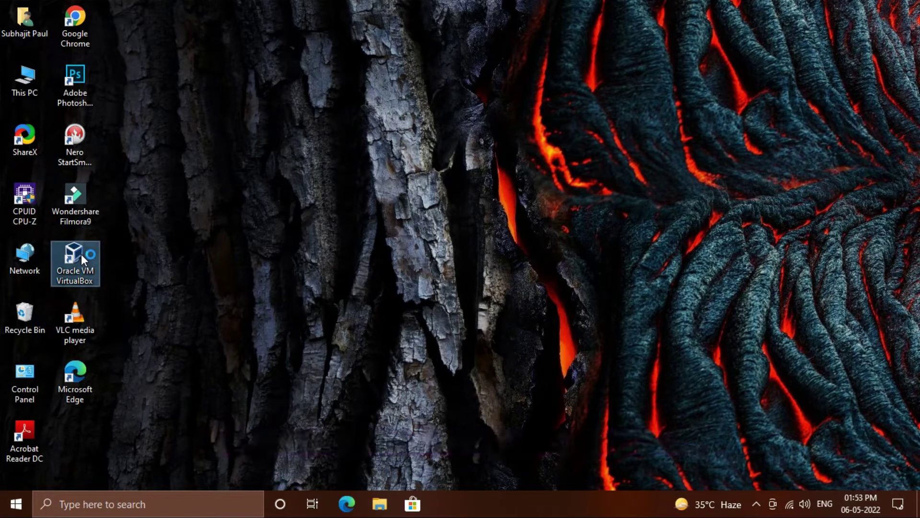
{"action": "double_click", "coordinate": [82, 254]}
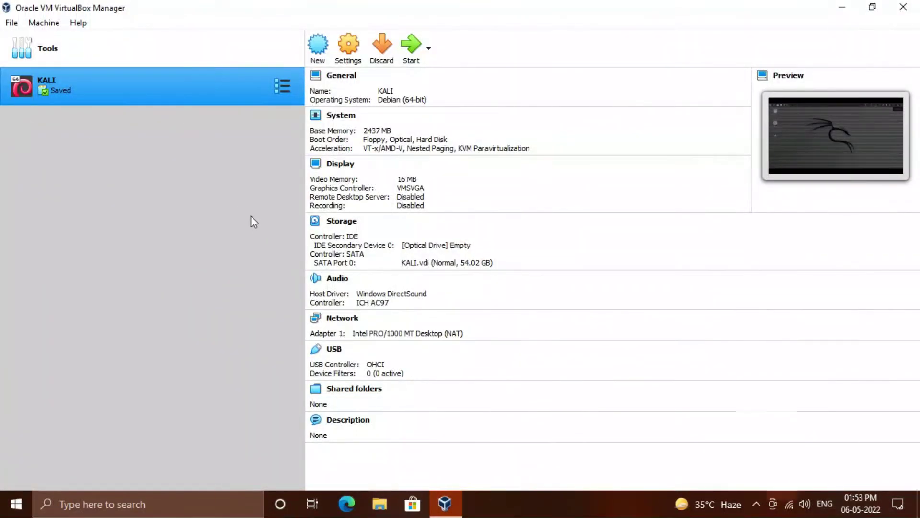
{"action": "left_click", "coordinate": [311, 45]}
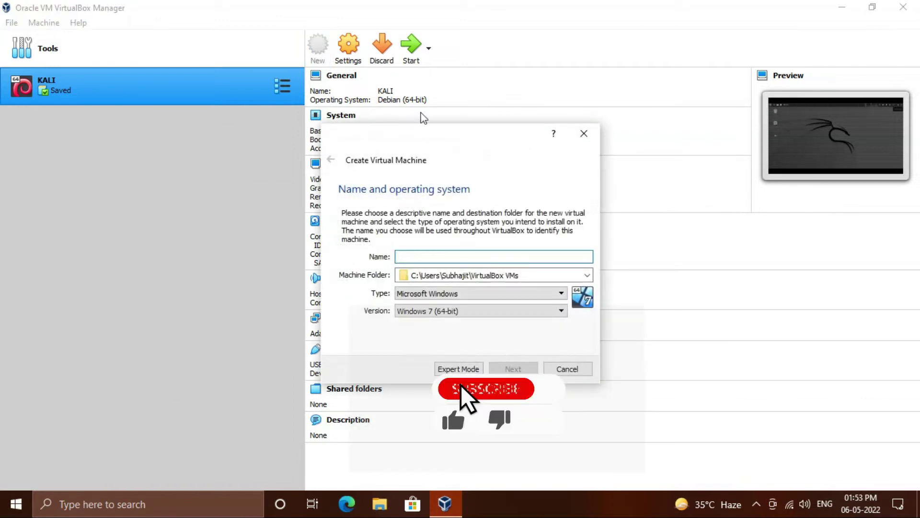
{"action": "type", "text": "A"}
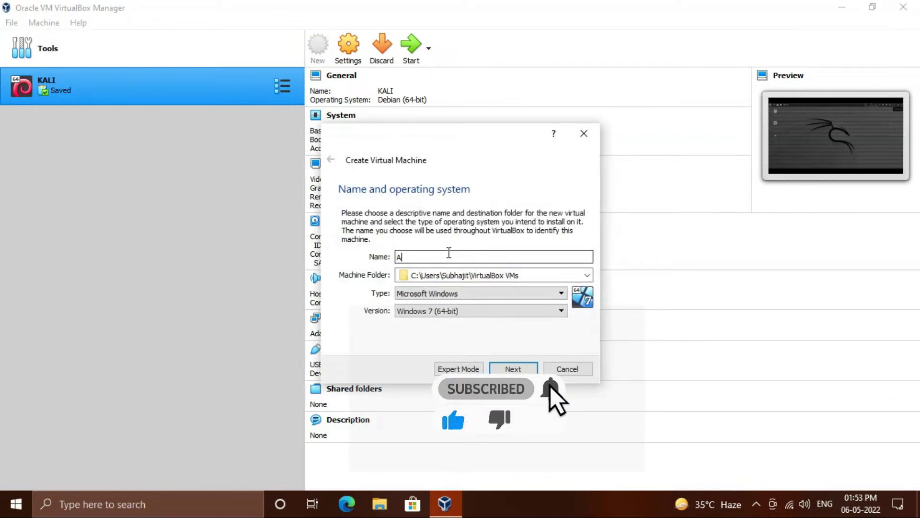
{"action": "type", "text": "ndroid"}
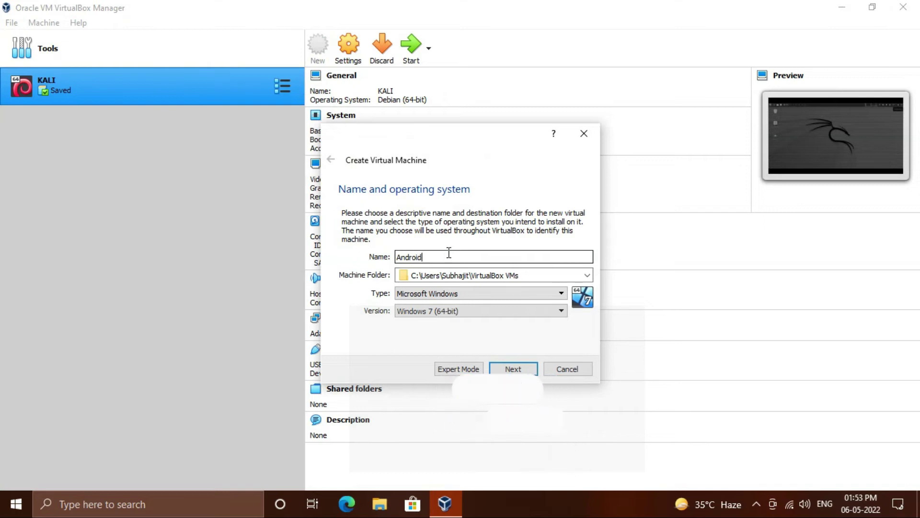
- Set the virtual machine's type to Other and its version to Other/Unknown (64-bit), and continue to the memory size
{"action": "left_click", "coordinate": [560, 292]}
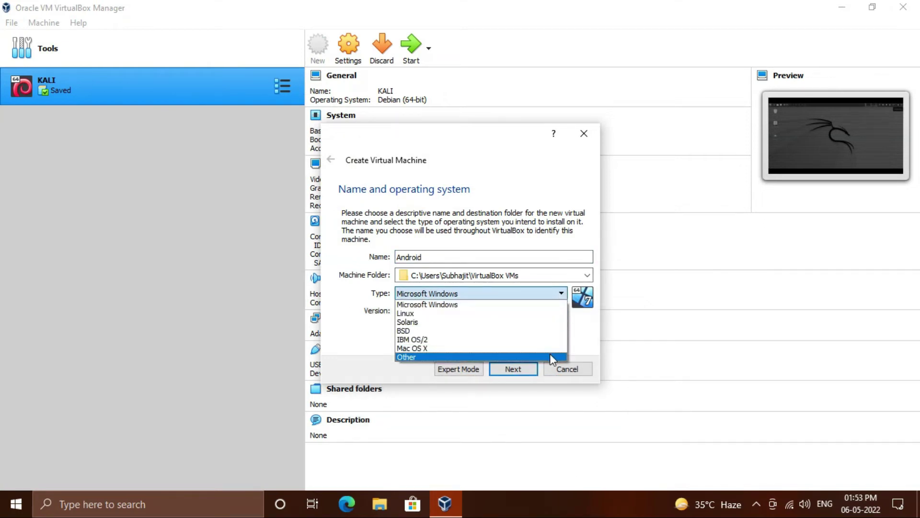
{"action": "left_click", "coordinate": [550, 352]}
{"action": "left_click", "coordinate": [558, 312]}
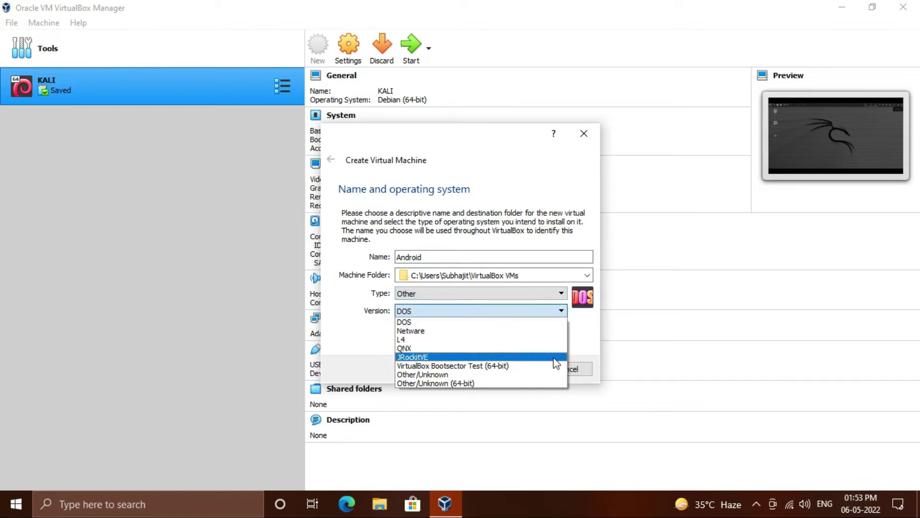
{"action": "left_click", "coordinate": [547, 384]}
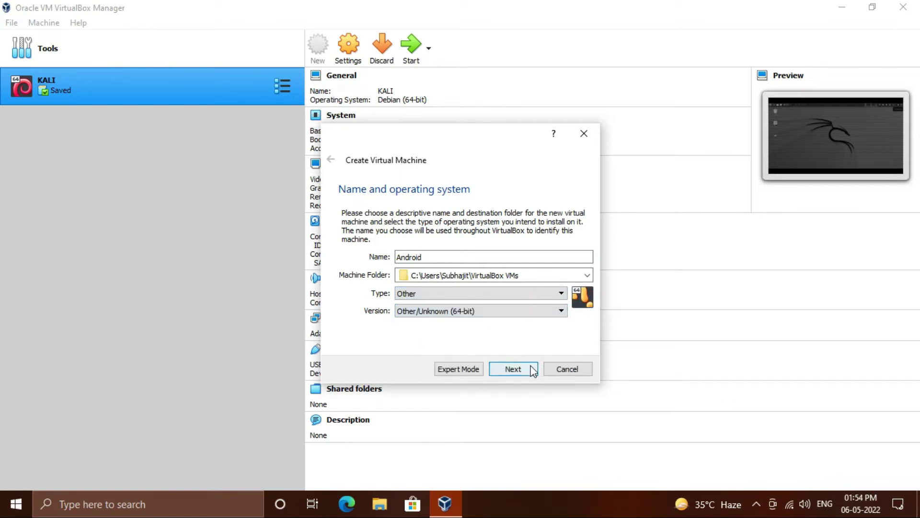
{"action": "left_click", "coordinate": [531, 369]}
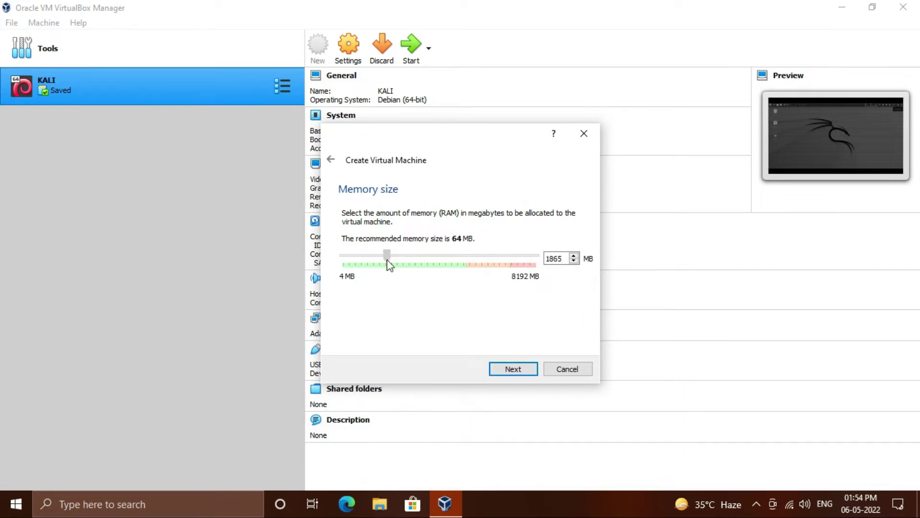
- Allocate about 1865 MB of memory and choose to create a new virtual hard disk of the VDI type
{"action": "left_click", "coordinate": [520, 369]}
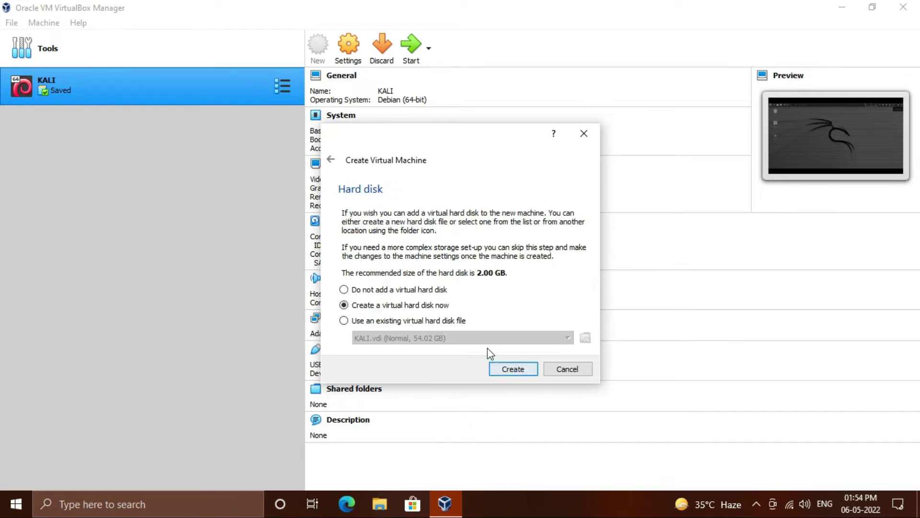
{"action": "left_click", "coordinate": [509, 375]}
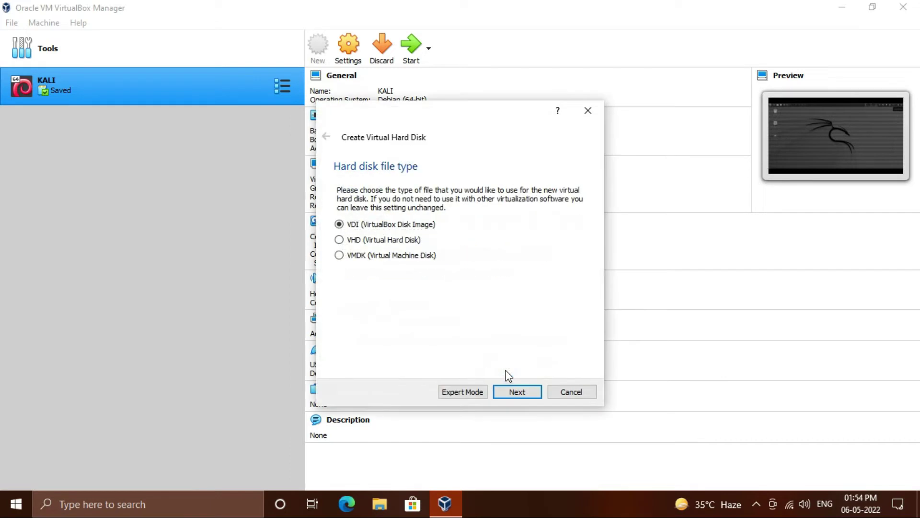
{"action": "left_click", "coordinate": [518, 392]}
{"action": "left_click", "coordinate": [517, 392]}
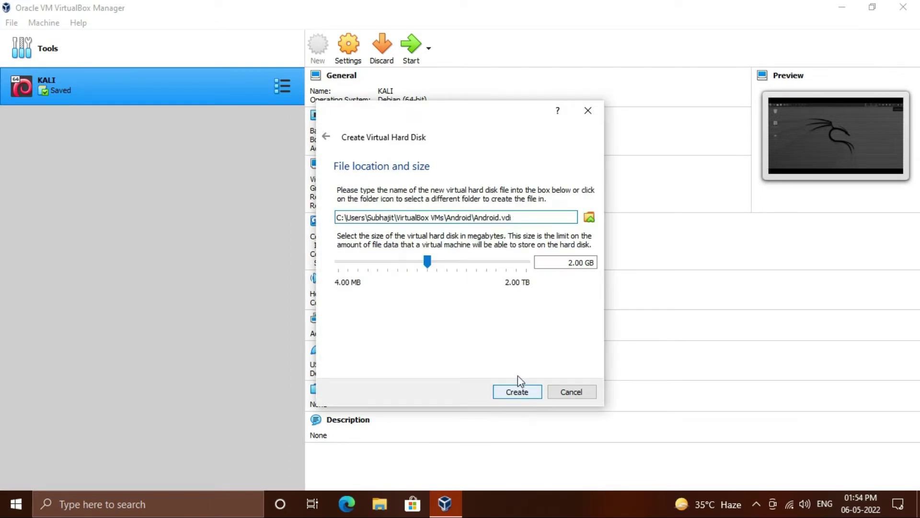
- Try to save the virtual hard disk file Android directly on New Volume (E:), accepting the offered user folder instead
{"action": "left_click", "coordinate": [589, 218]}
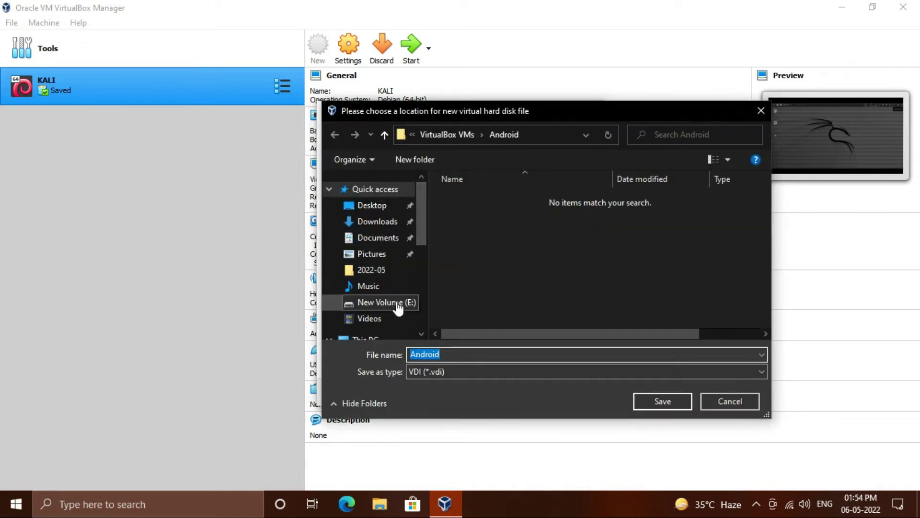
{"action": "scroll", "coordinate": [397, 308], "scroll_direction": "down", "scroll_amount": 1}
{"action": "left_click", "coordinate": [373, 312]}
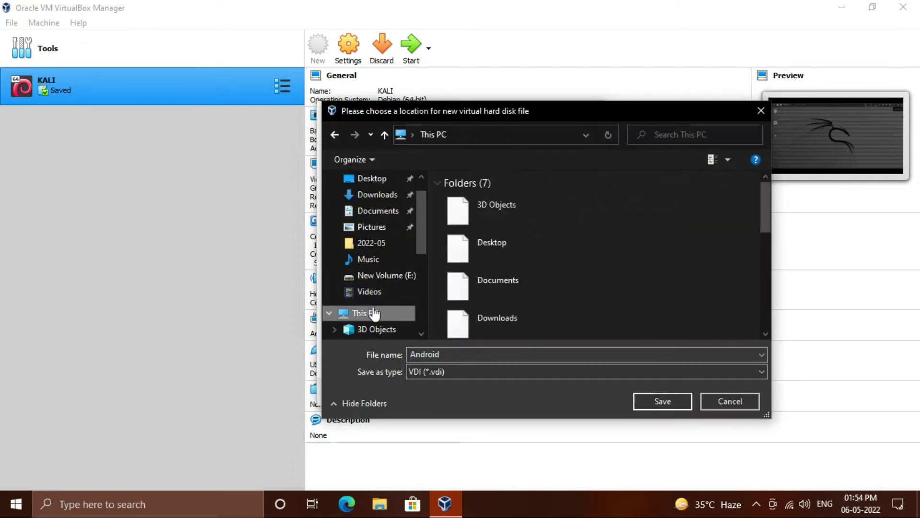
{"action": "scroll", "coordinate": [534, 262], "scroll_direction": "down", "scroll_amount": 5}
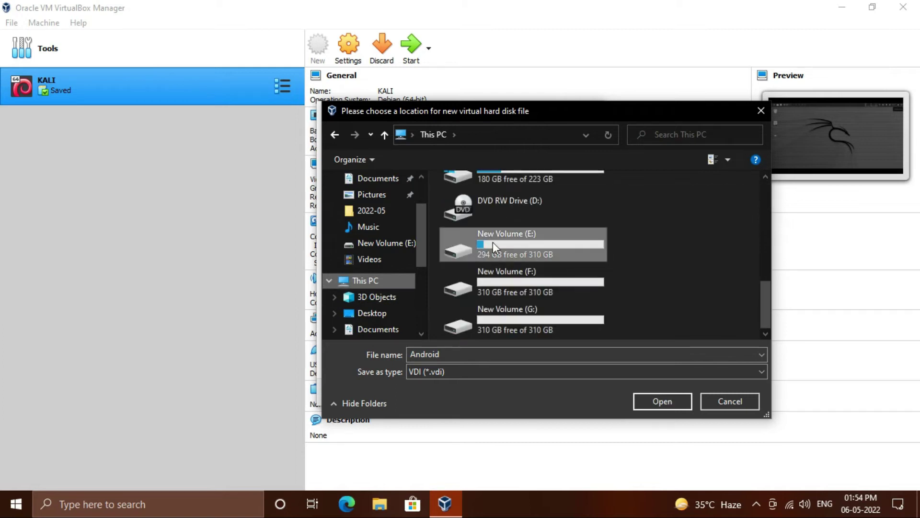
{"action": "left_click", "coordinate": [505, 251]}
{"action": "left_click", "coordinate": [645, 396]}
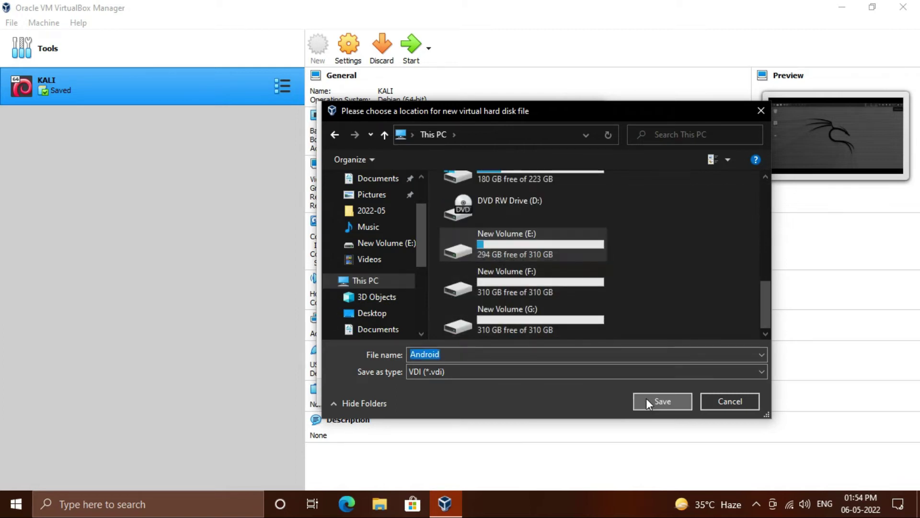
{"action": "left_click", "coordinate": [648, 399]}
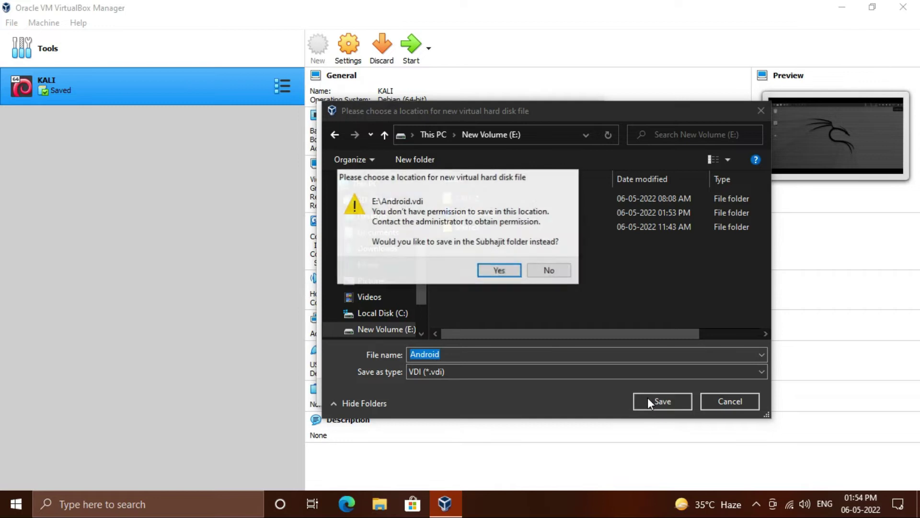
{"action": "left_click", "coordinate": [499, 270]}
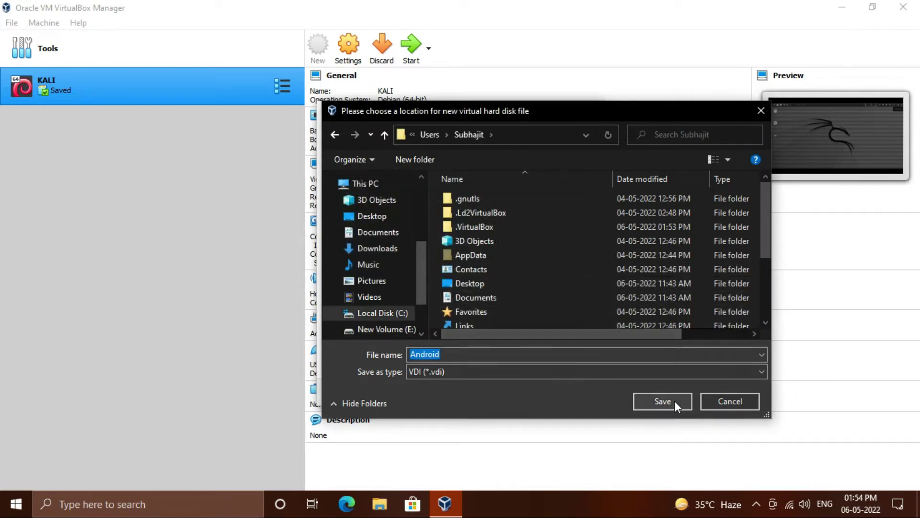
- Save the virtual hard disk file Android in the Downloads folder of New Volume (E:) and create the disk at about 11 GB
{"action": "scroll", "coordinate": [375, 326], "scroll_direction": "down", "scroll_amount": 2}
{"action": "left_click", "coordinate": [335, 258]}
{"action": "left_click", "coordinate": [383, 291]}
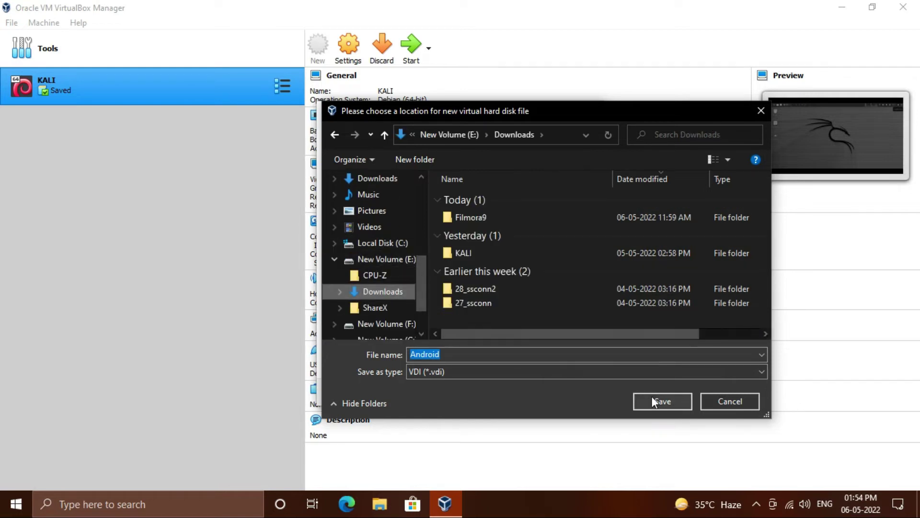
{"action": "left_click", "coordinate": [651, 397]}
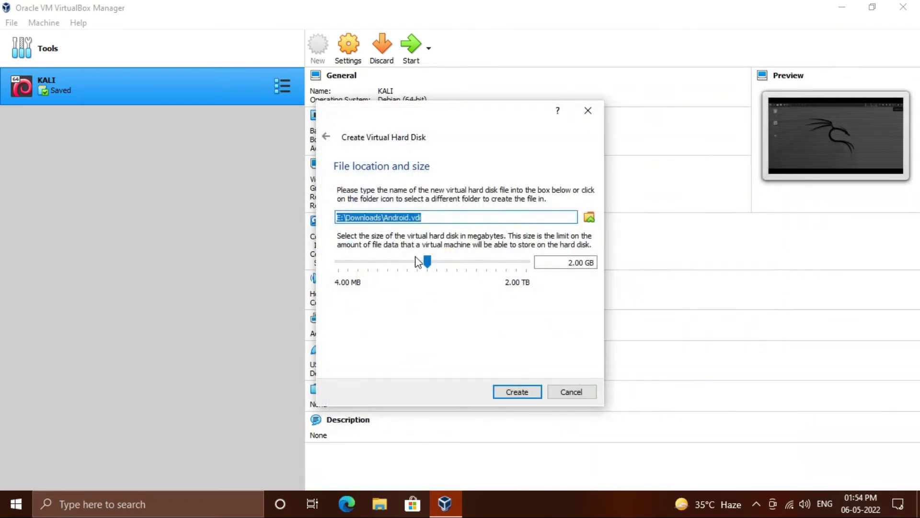
{"action": "left_click_drag", "start_coordinate": [427, 265], "coordinate": [451, 266]}
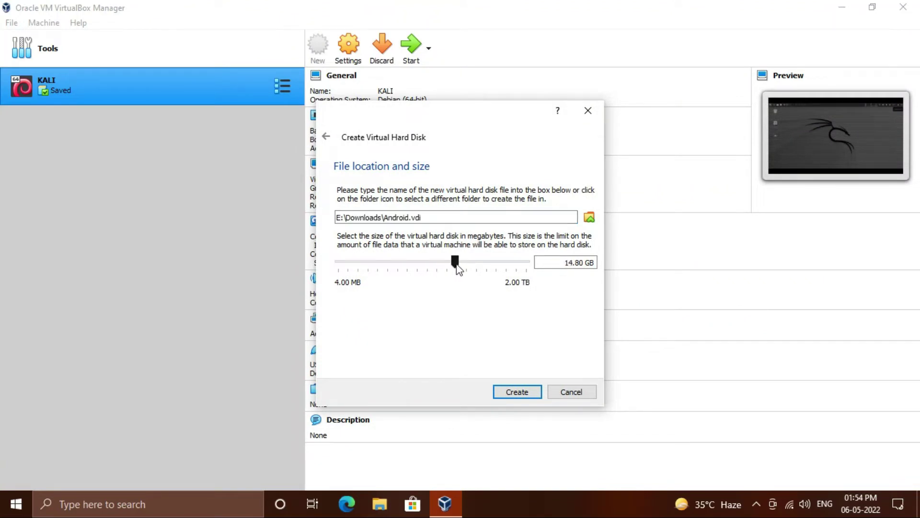
{"action": "left_click", "coordinate": [523, 391]}
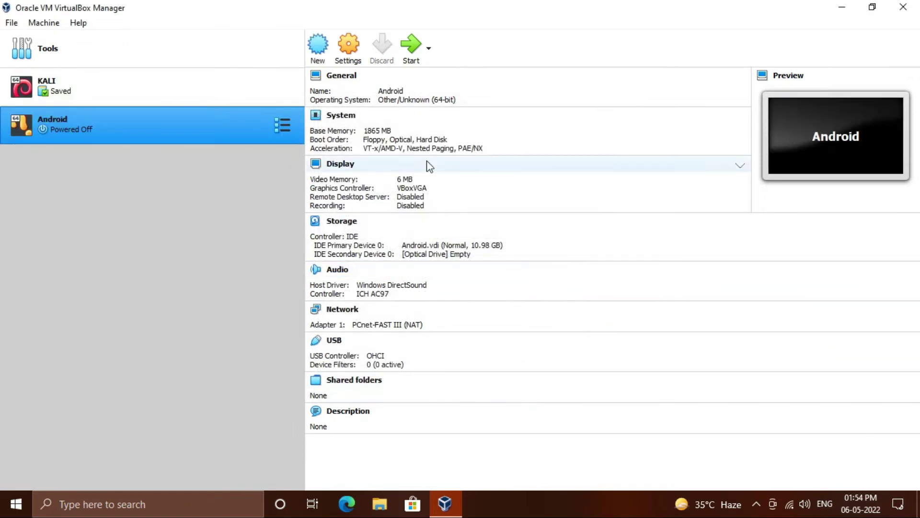
- Set the Android machine's Shared Clipboard and Drag'n'Drop to Bidirectional and apply the settings
{"action": "left_click", "coordinate": [352, 43]}
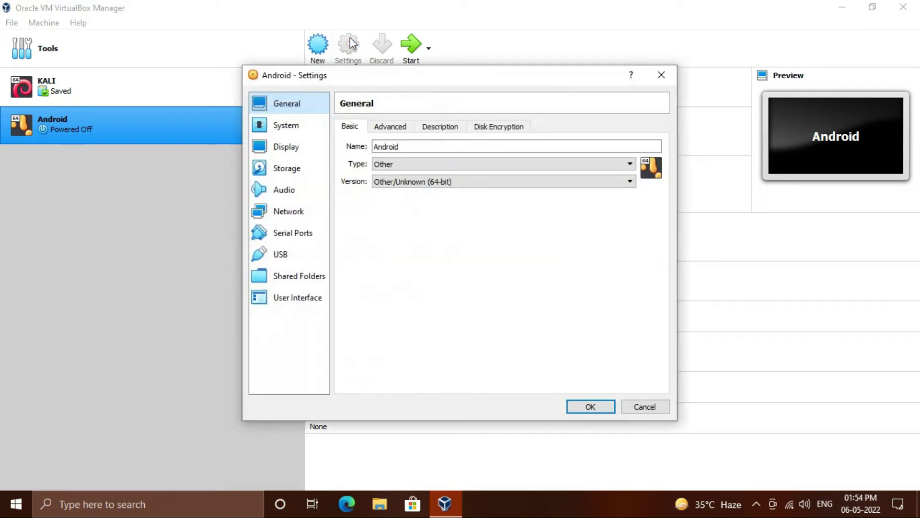
{"action": "left_click", "coordinate": [393, 127]}
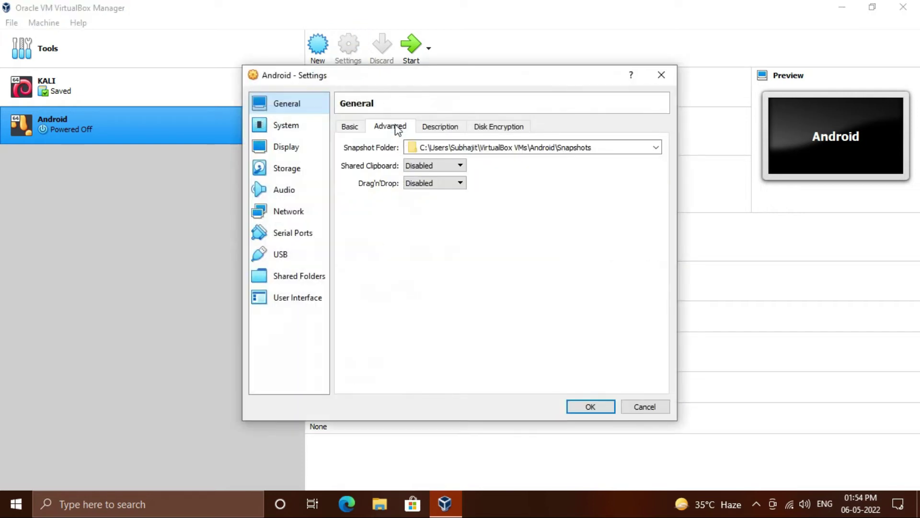
{"action": "left_click", "coordinate": [459, 167]}
{"action": "left_click", "coordinate": [456, 204]}
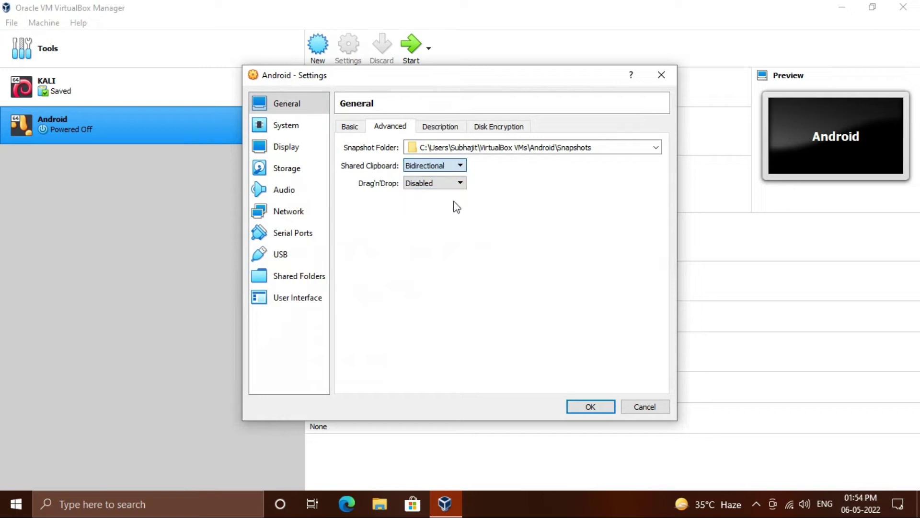
{"action": "left_click", "coordinate": [455, 182]}
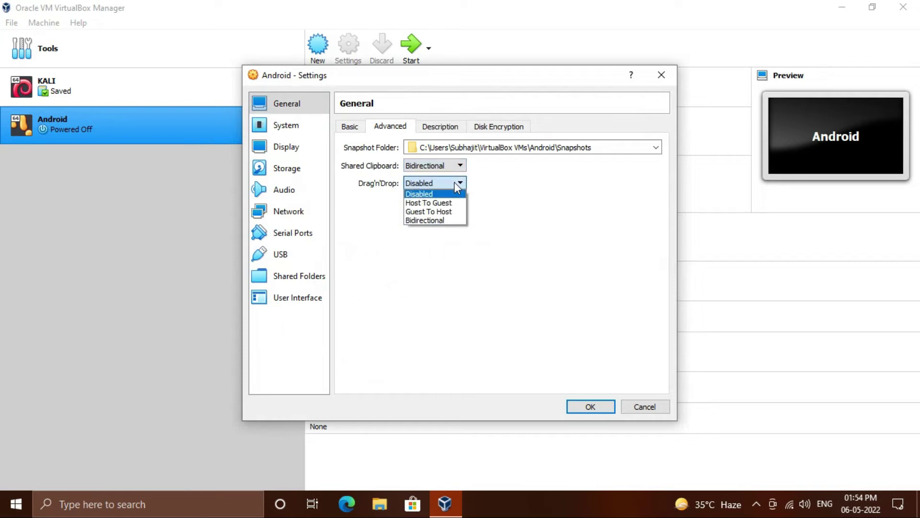
{"action": "left_click", "coordinate": [458, 221]}
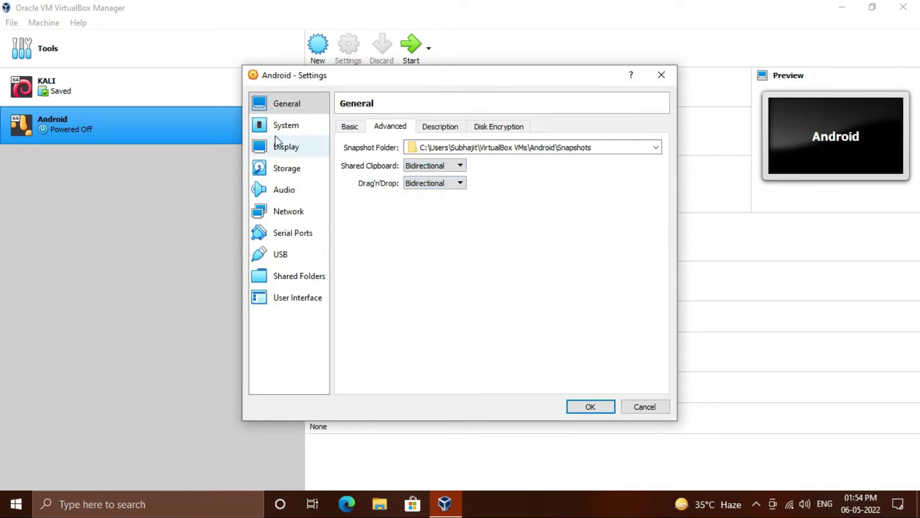
{"action": "left_click", "coordinate": [577, 407]}
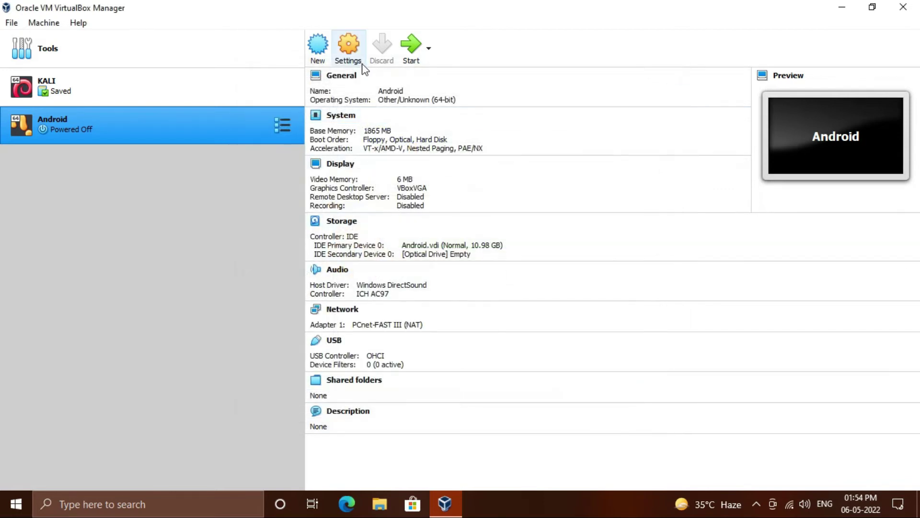
- Attach the android-x86_64-9.0-r2 - Copy image from New Volume (E:) to the Android machine's empty optical drive and apply the settings
{"action": "left_click", "coordinate": [352, 47]}
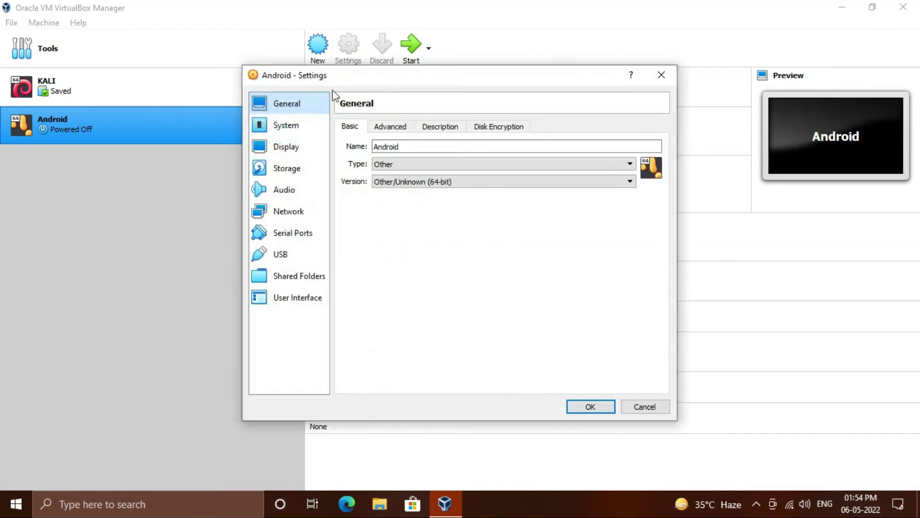
{"action": "left_click", "coordinate": [293, 170]}
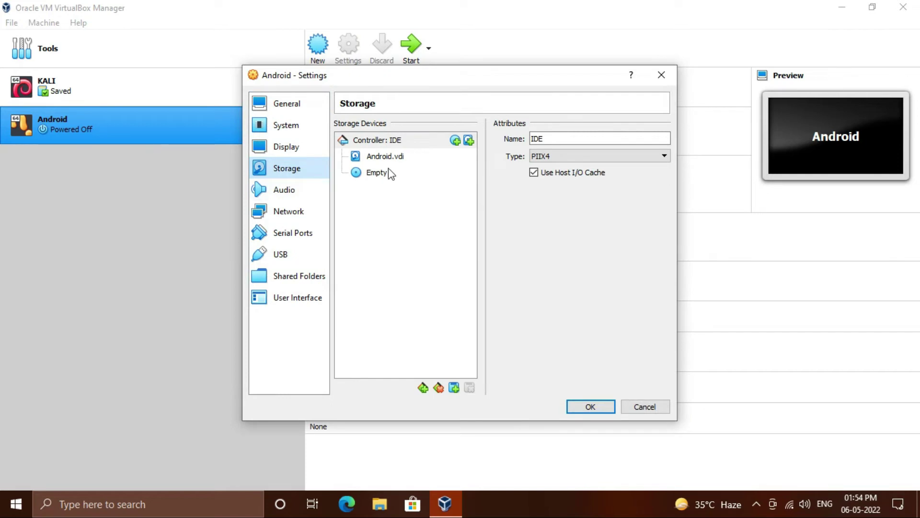
{"action": "left_click", "coordinate": [377, 173]}
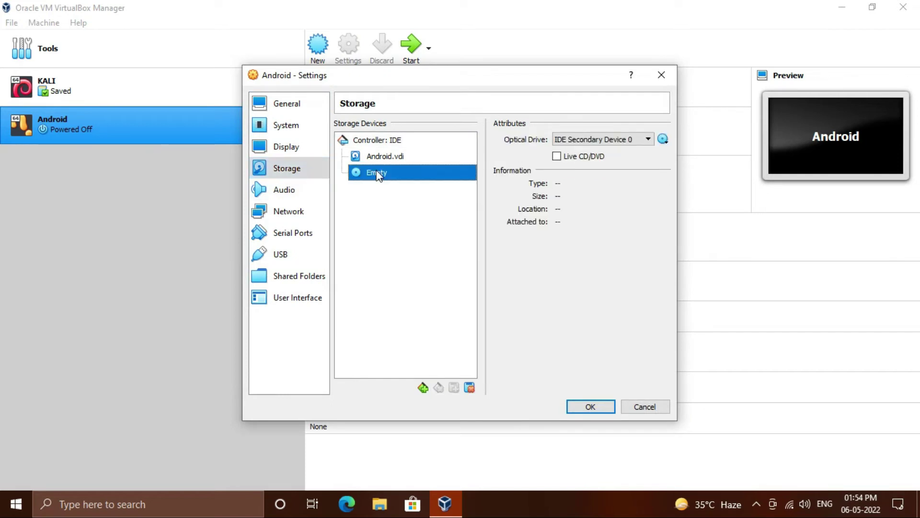
{"action": "left_click", "coordinate": [664, 140]}
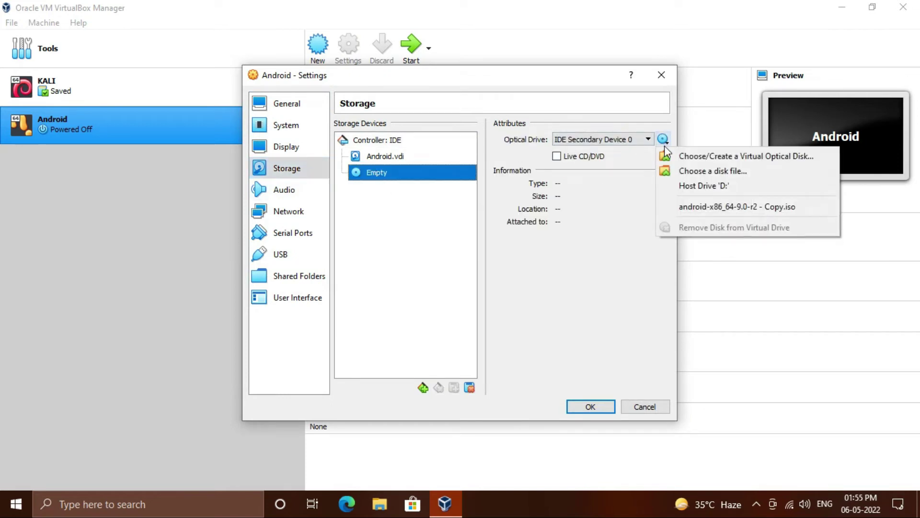
{"action": "left_click", "coordinate": [684, 175]}
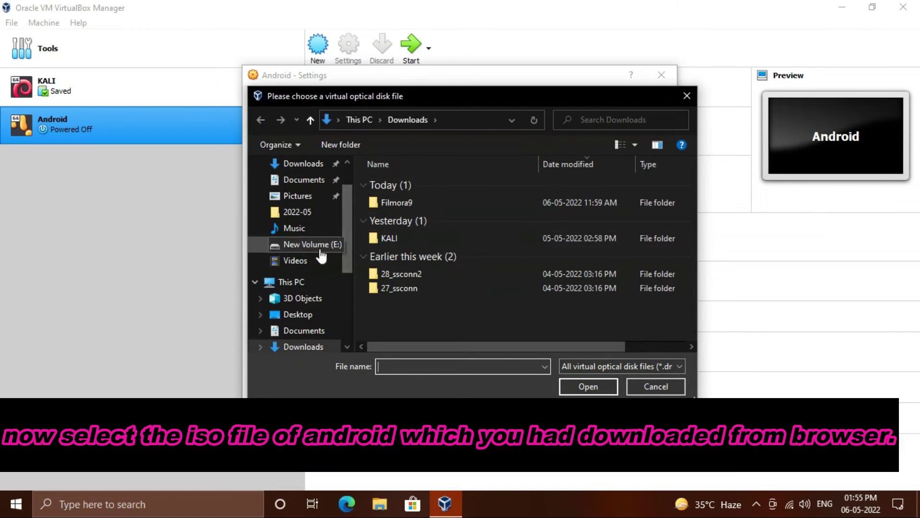
{"action": "scroll", "coordinate": [316, 267], "scroll_direction": "down", "scroll_amount": 3}
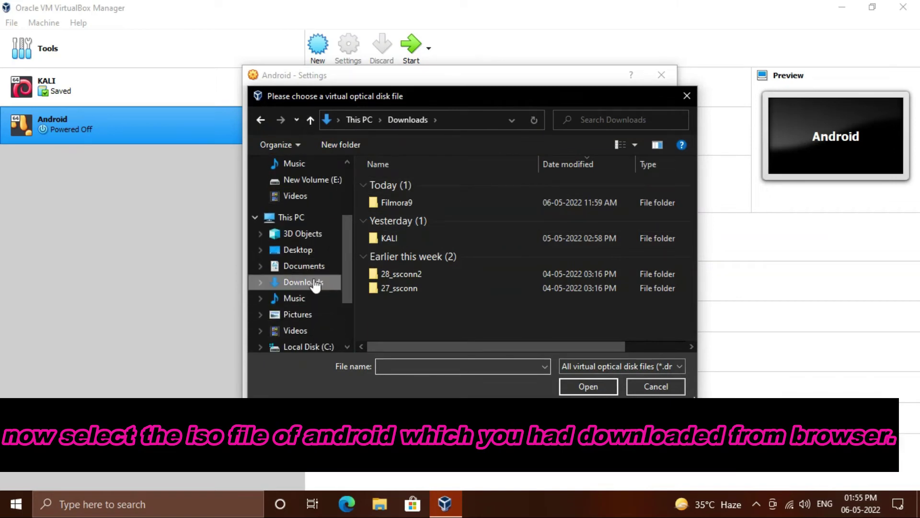
{"action": "scroll", "coordinate": [317, 284], "scroll_direction": "down", "scroll_amount": 1}
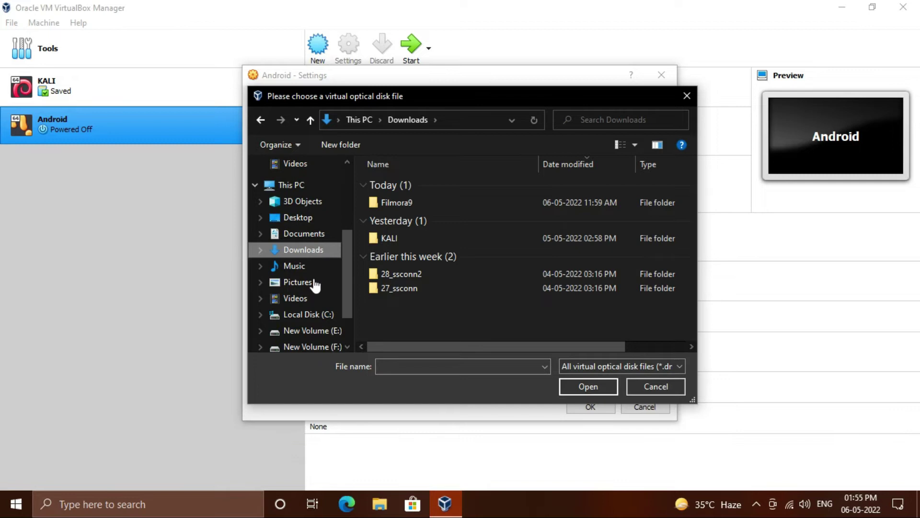
{"action": "left_click", "coordinate": [317, 334]}
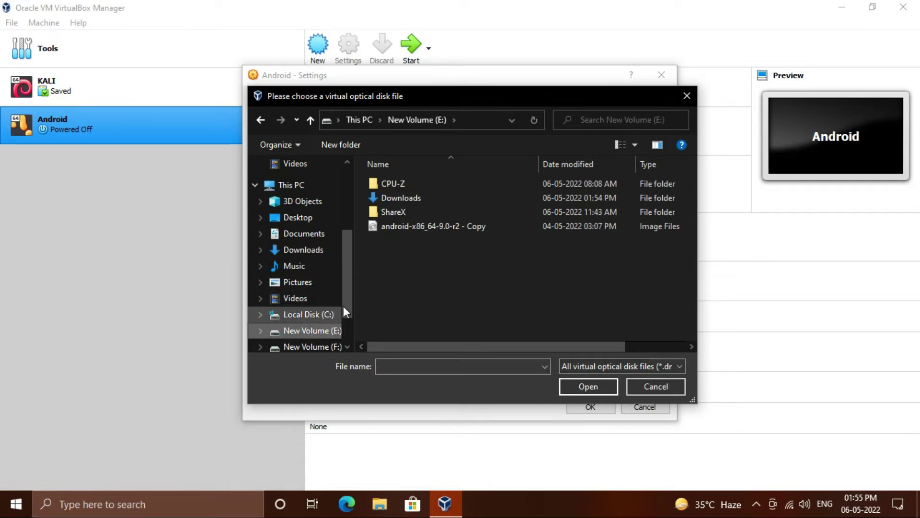
{"action": "left_click", "coordinate": [434, 216]}
{"action": "left_click", "coordinate": [436, 225]}
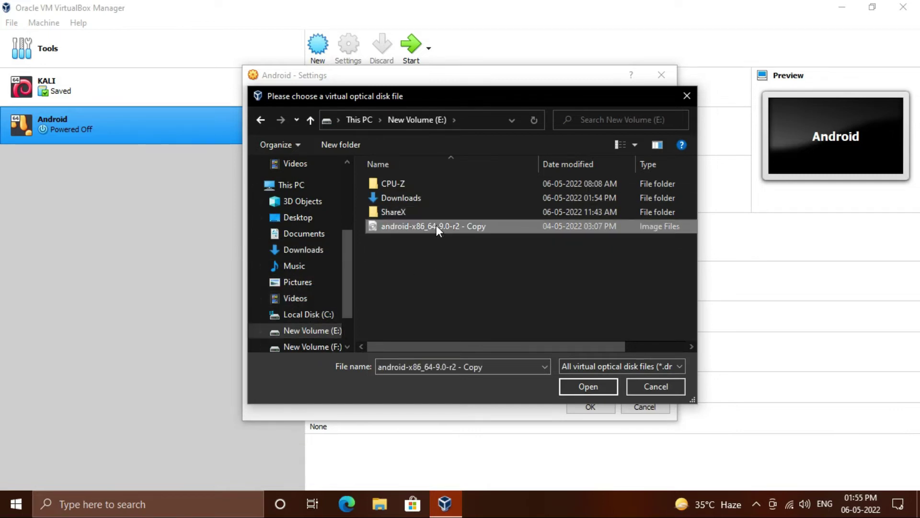
{"action": "left_click", "coordinate": [561, 384]}
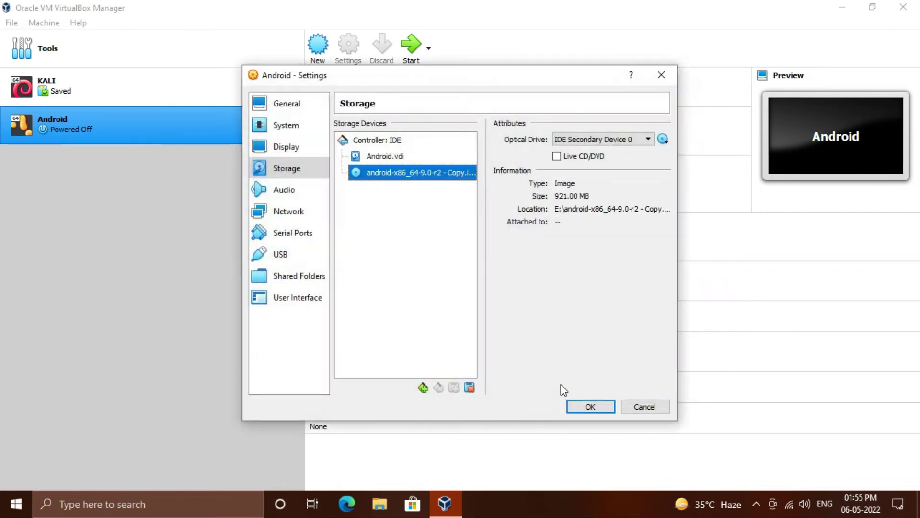
{"action": "left_click", "coordinate": [598, 407]}
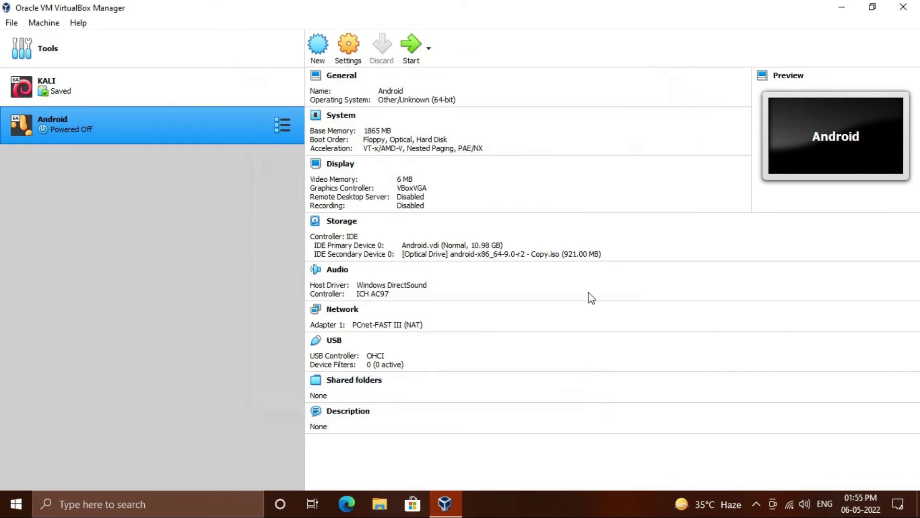
- Boot the Android virtual machine with the Live CD option that runs Android-x86 without installation, and start Android's initial setup
{"action": "left_click", "coordinate": [409, 42]}
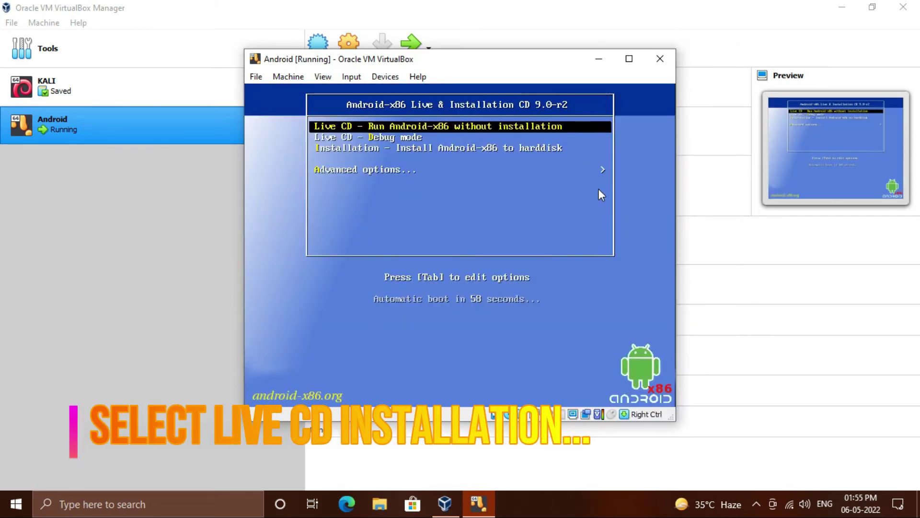
{"action": "key", "text": "Return"}
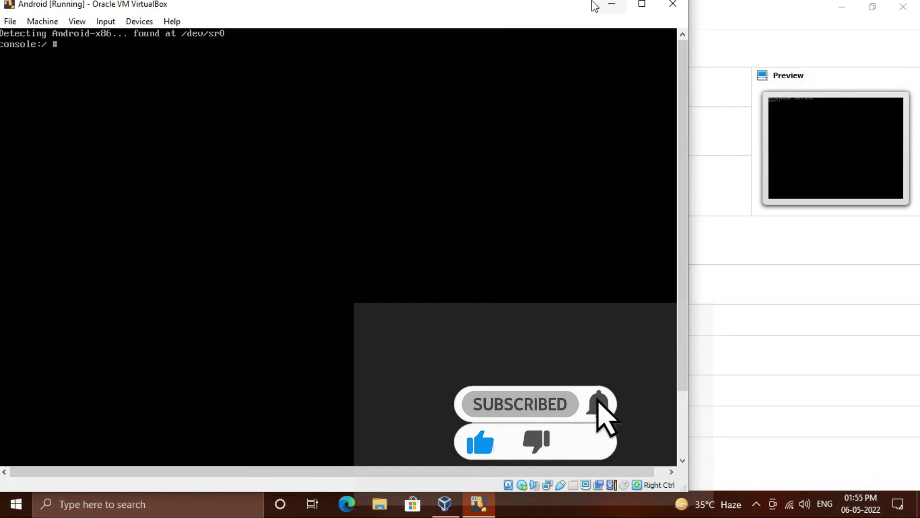
{"action": "left_click_drag", "start_coordinate": [485, 7], "coordinate": [587, 13]}
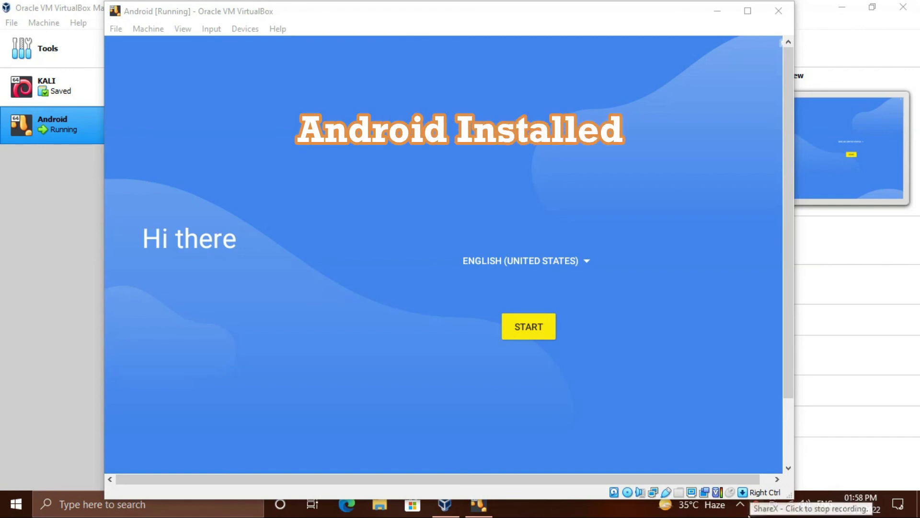
{"action": "left_click", "coordinate": [530, 335]}
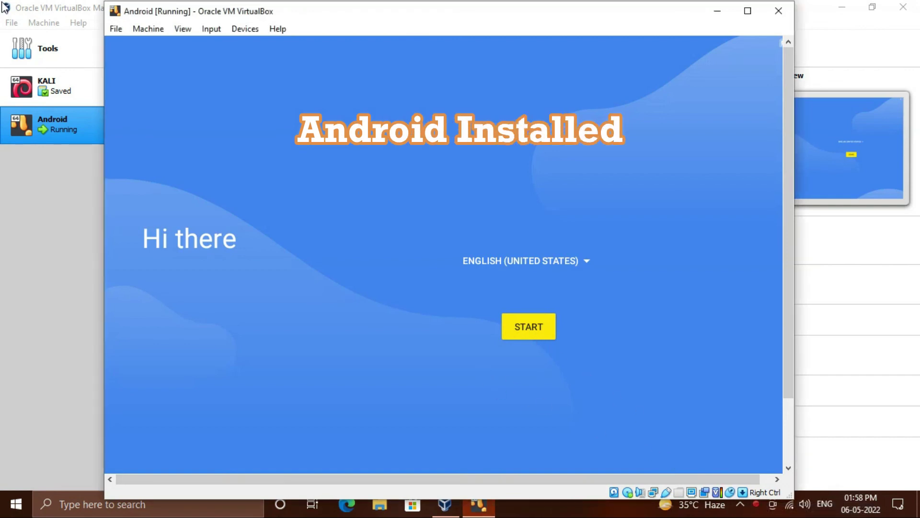